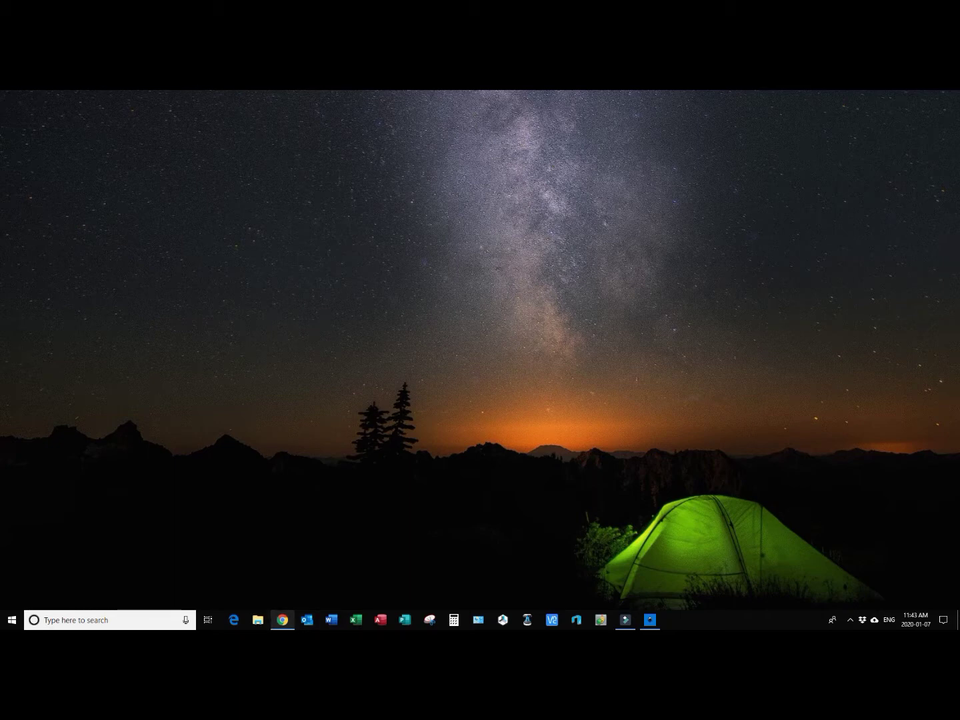
Switch to Chrome and look over the Inkscape 0.92.4 download page and the royalty free logo image results.
left_click(282, 620)
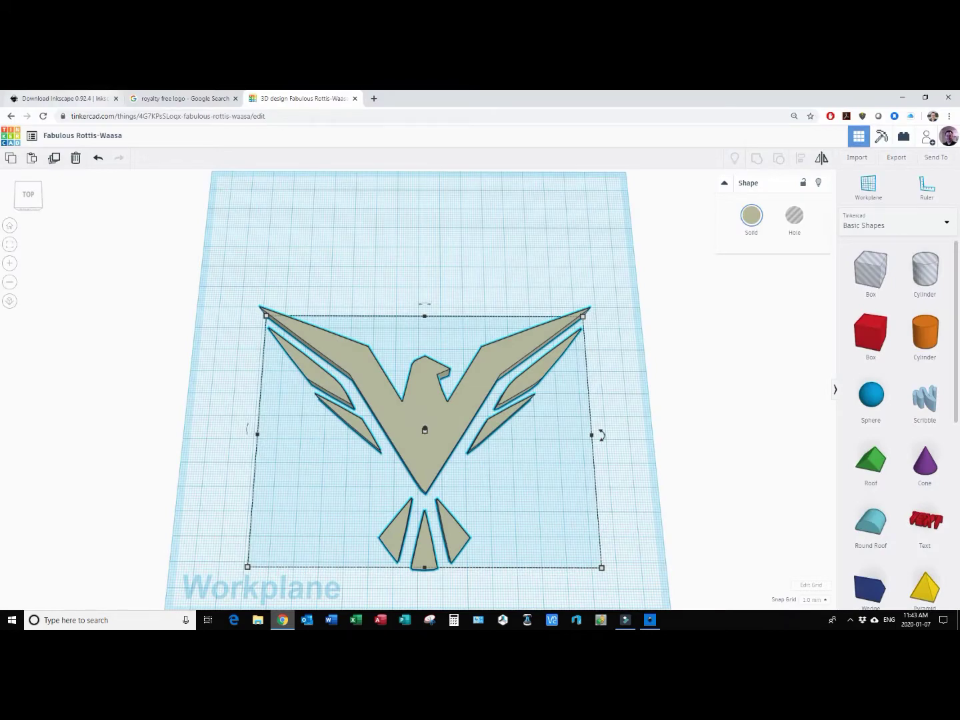
left_click(64, 99)
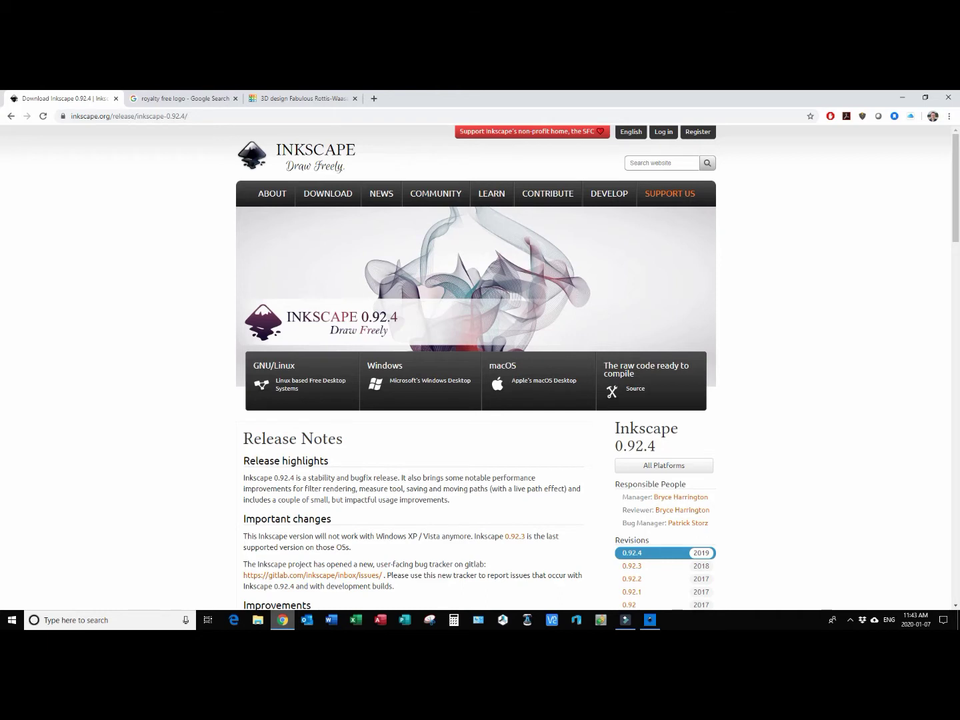
mouse_move(328, 193)
left_click(180, 98)
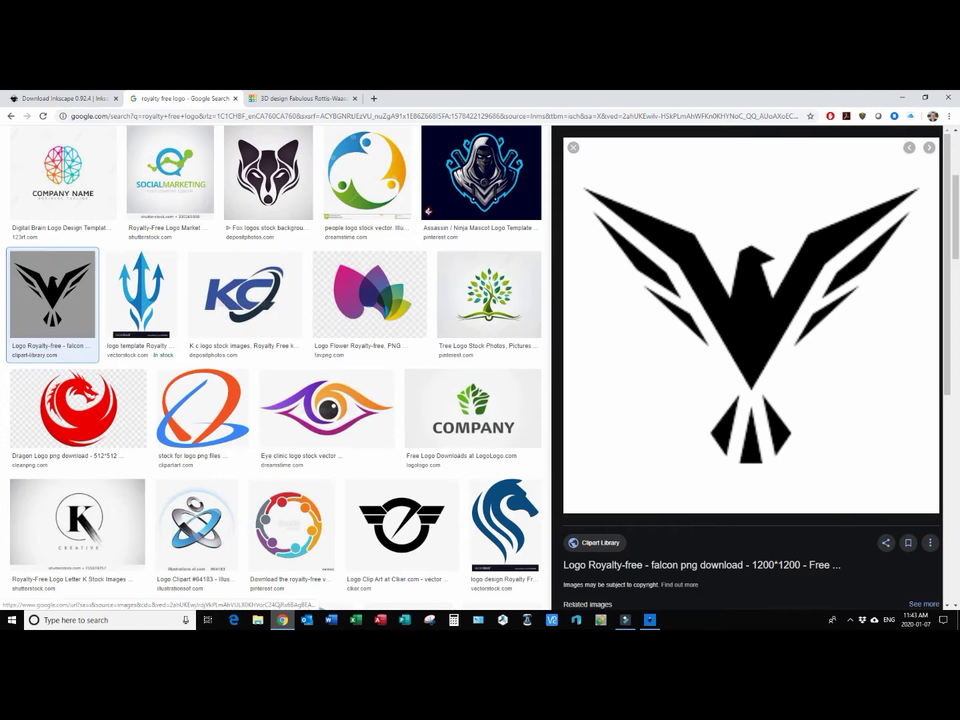
scroll(274, 366, "up", 2)
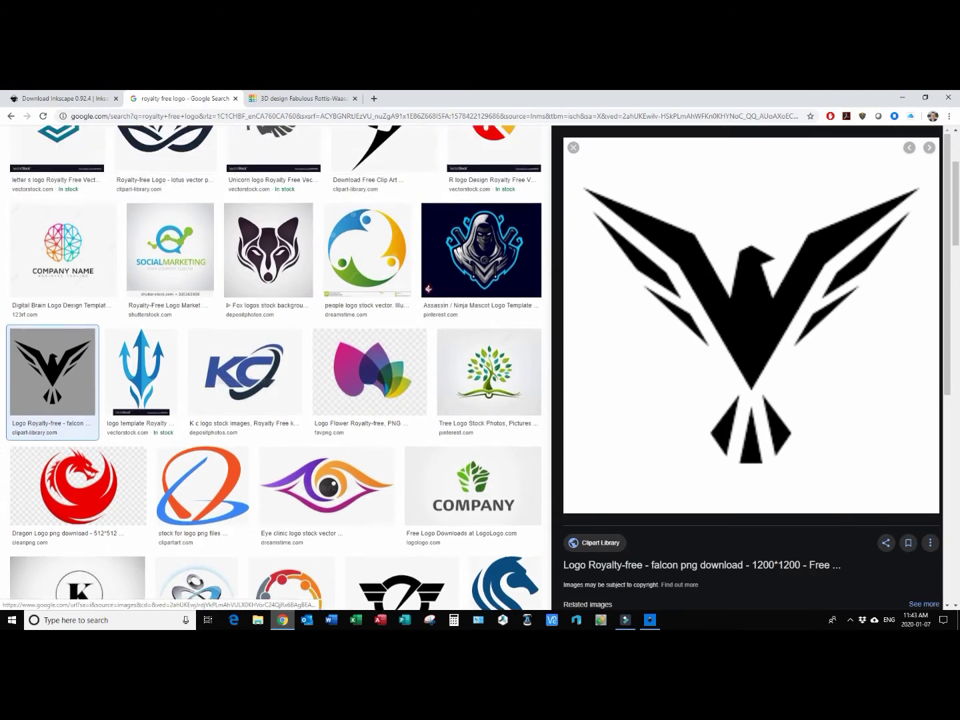
scroll(274, 367, "up", 3)
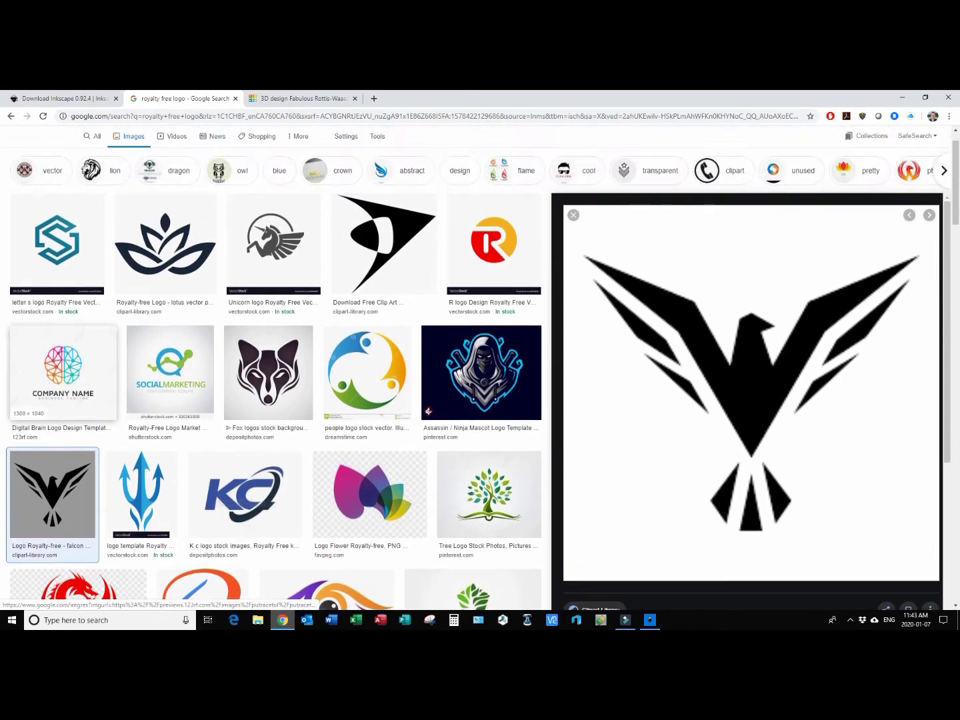
scroll(275, 367, "down", 2)
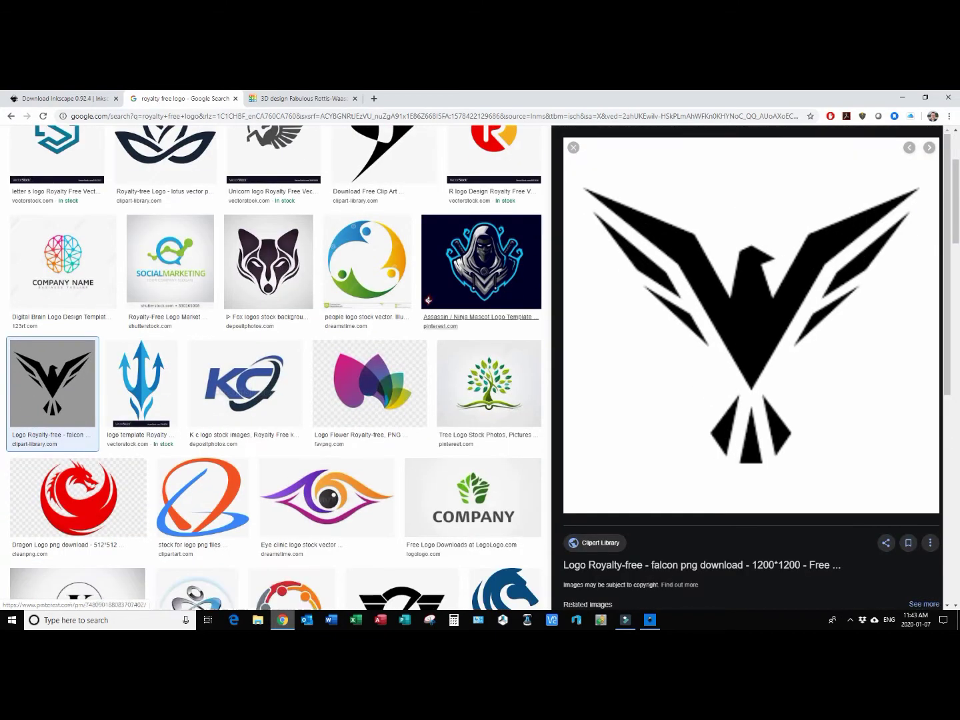
Save the black falcon logo image to Downloads as the PNG "test svg image", replacing the existing file.
right_click(751, 317)
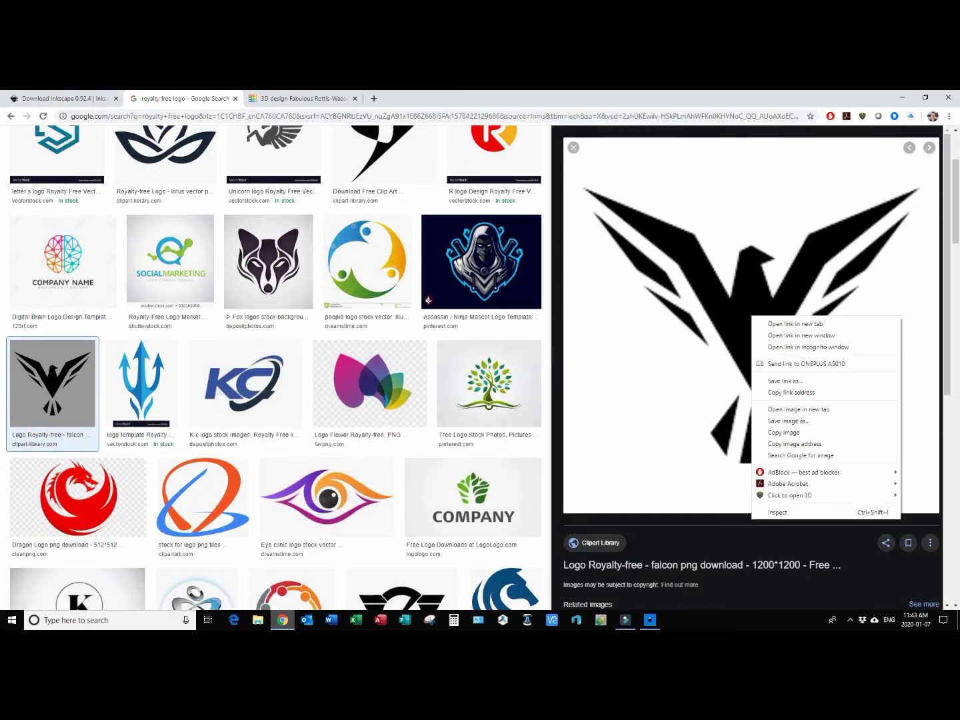
left_click(788, 420)
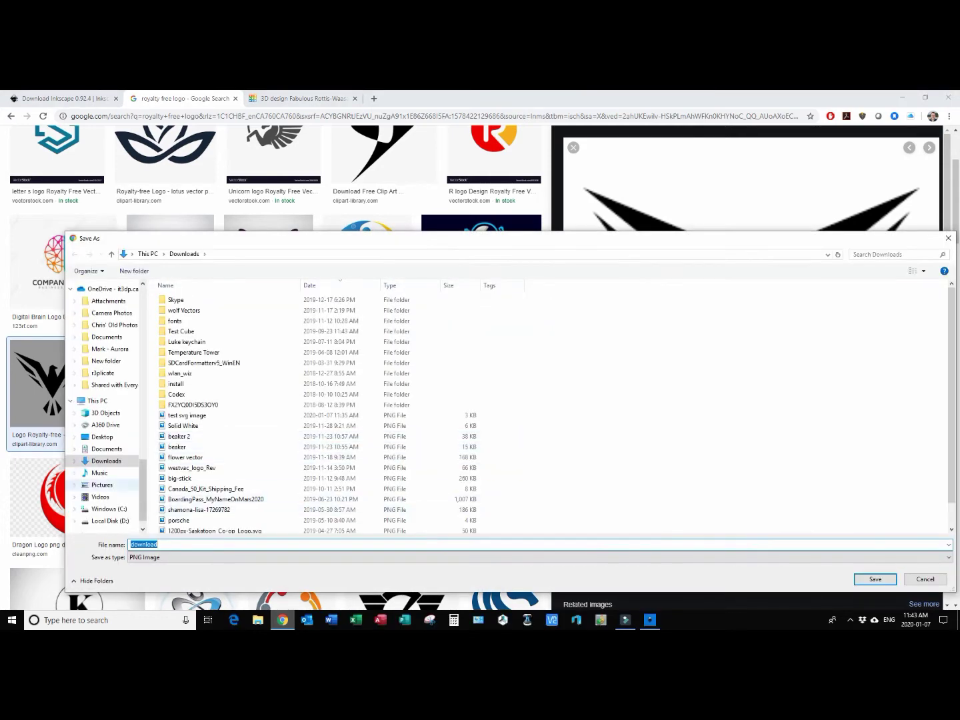
left_click(186, 416)
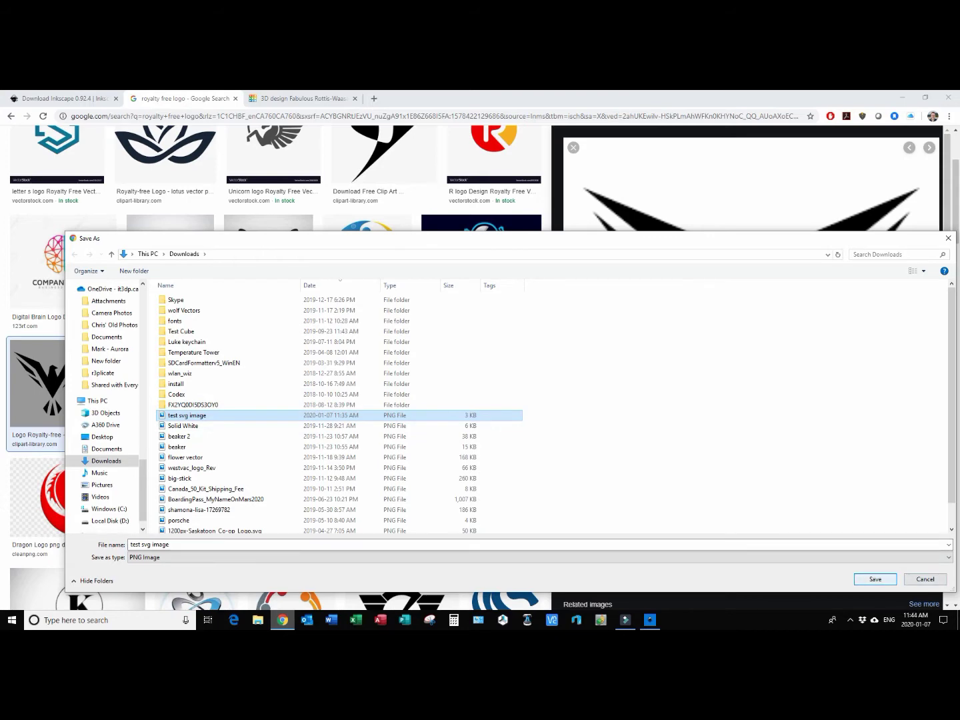
left_click(875, 578)
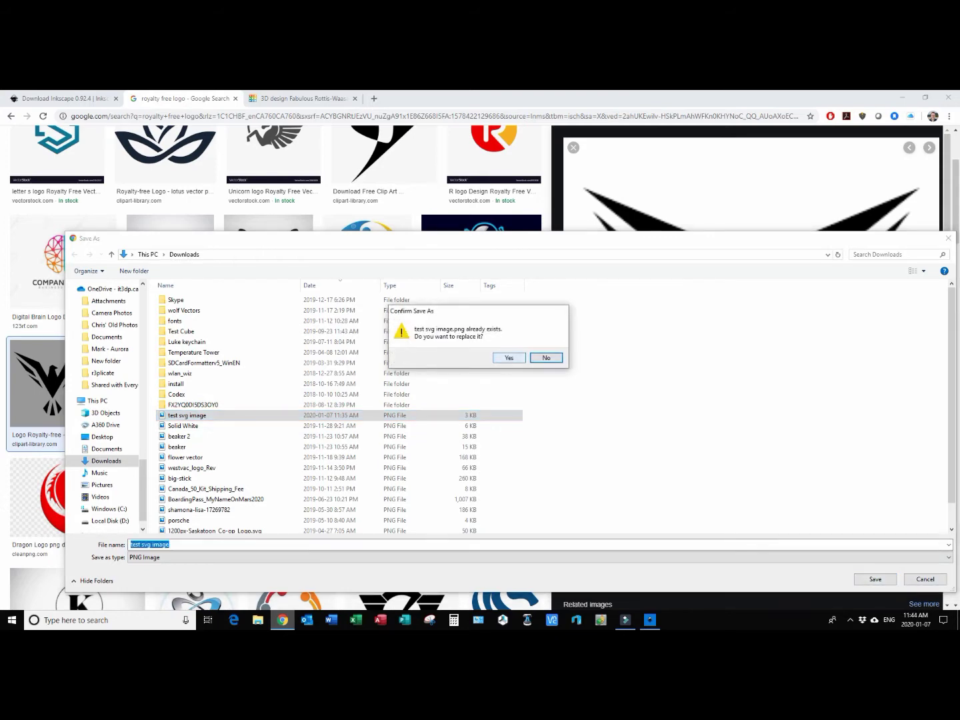
key("Return")
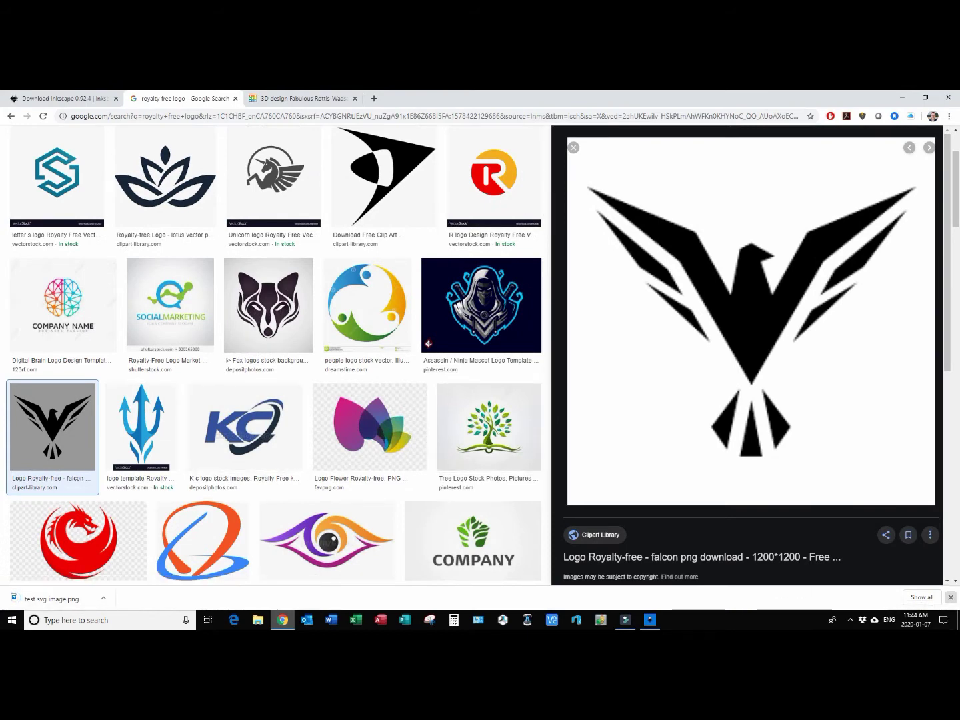
left_click(951, 597)
Switch to Inkscape, delete the old bird drawing and import "test svg image" from Downloads as an embedded image.
left_click(902, 98)
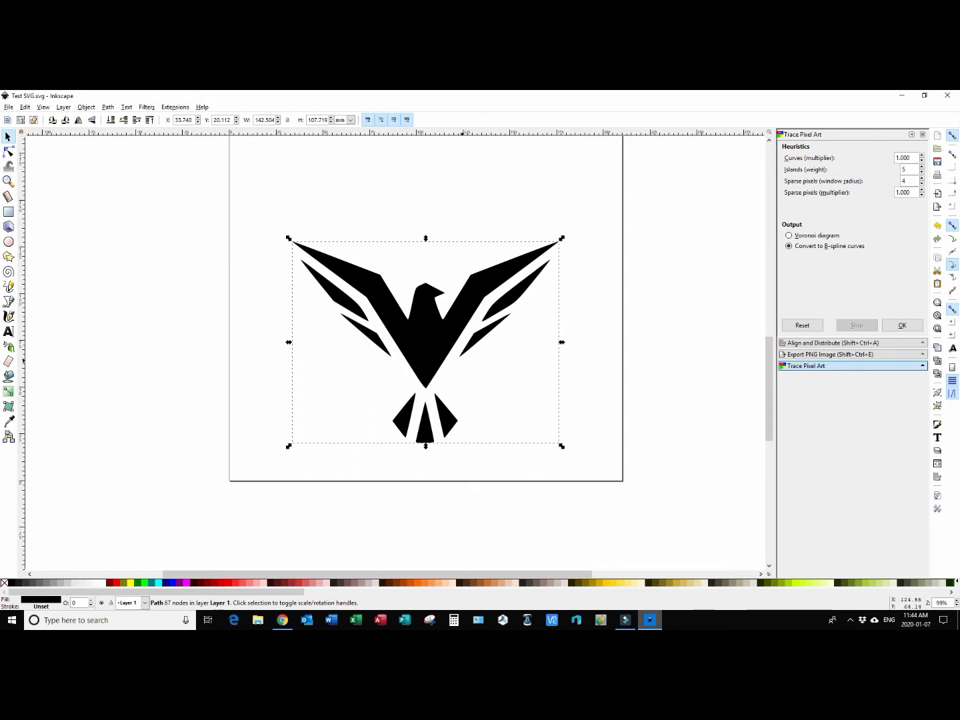
key("Delete")
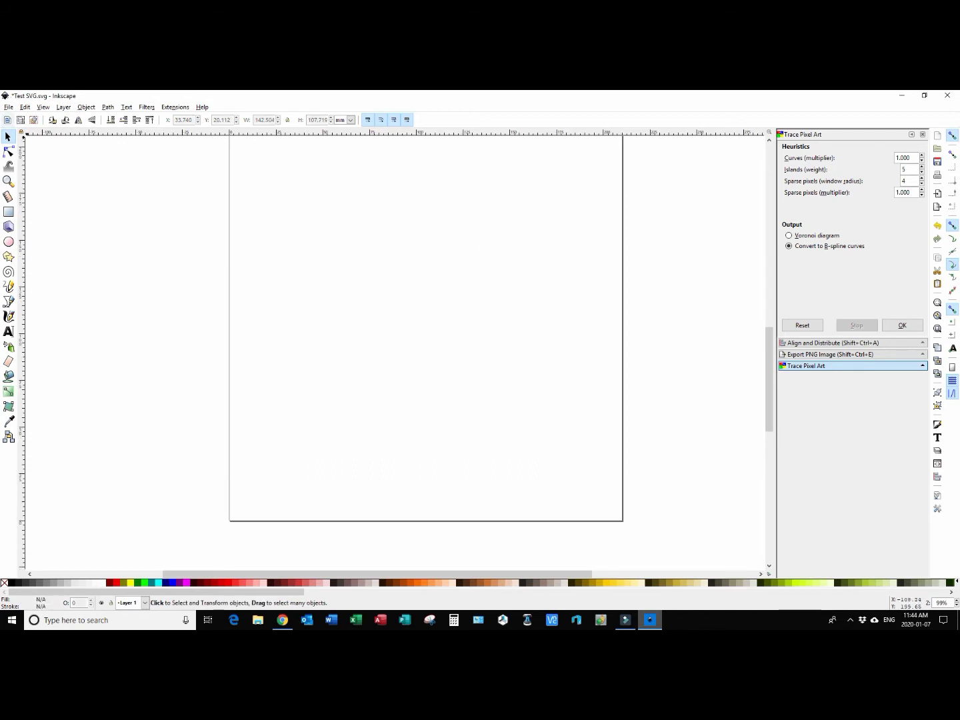
left_click(8, 107)
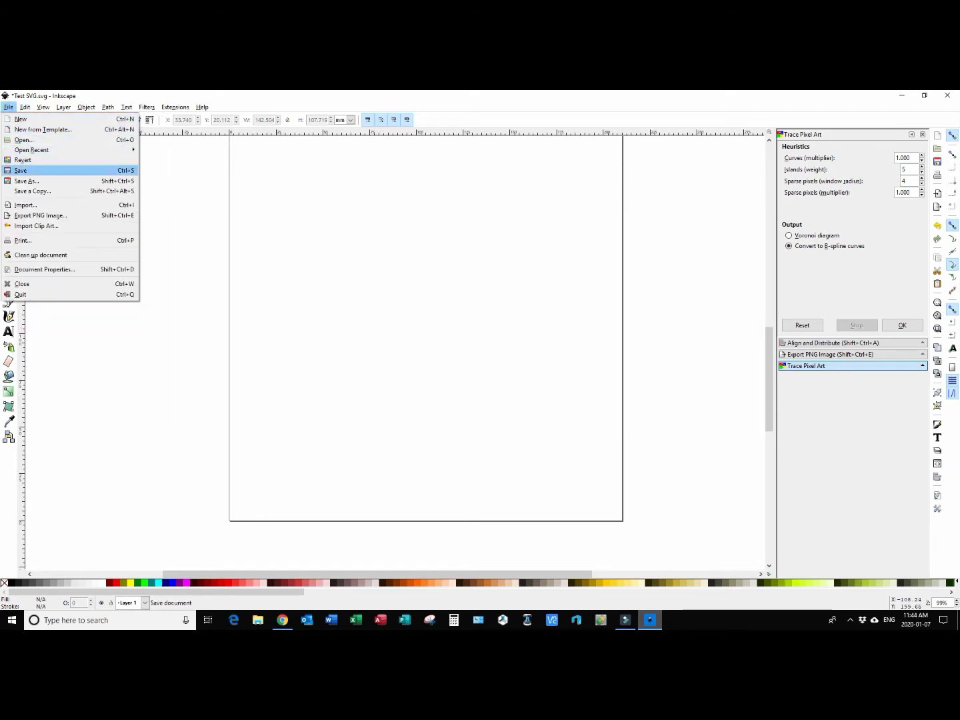
left_click(26, 205)
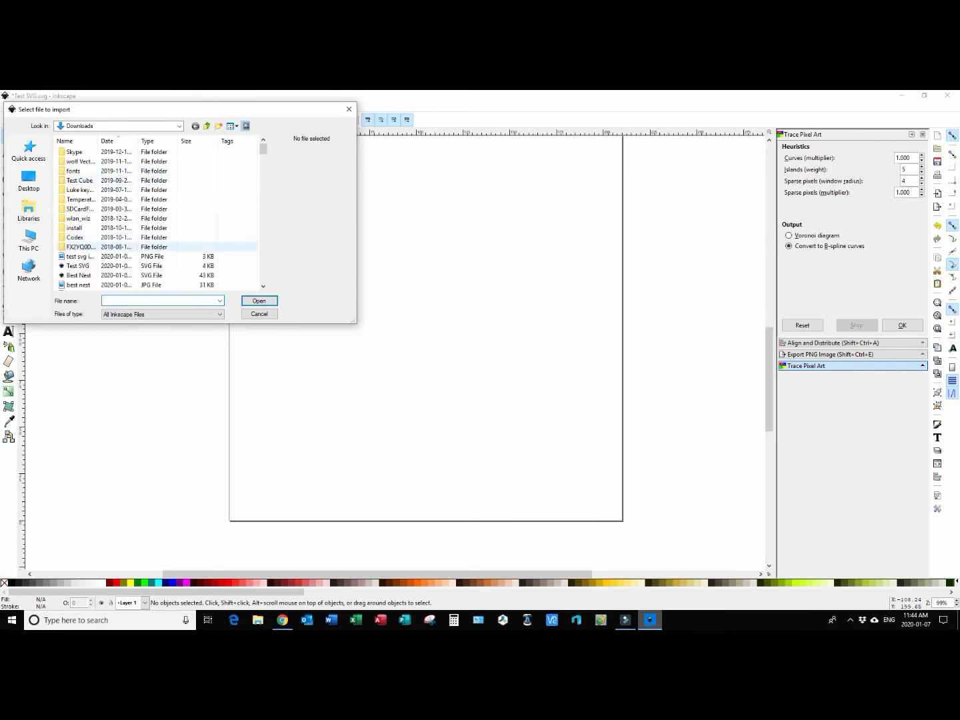
left_click(80, 256)
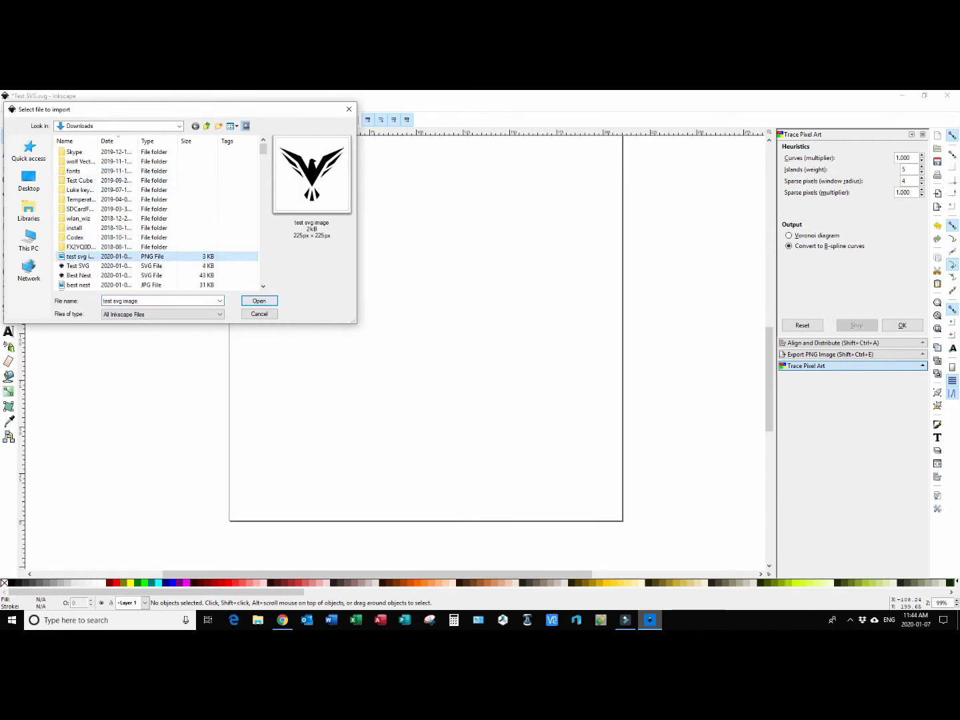
left_click(259, 301)
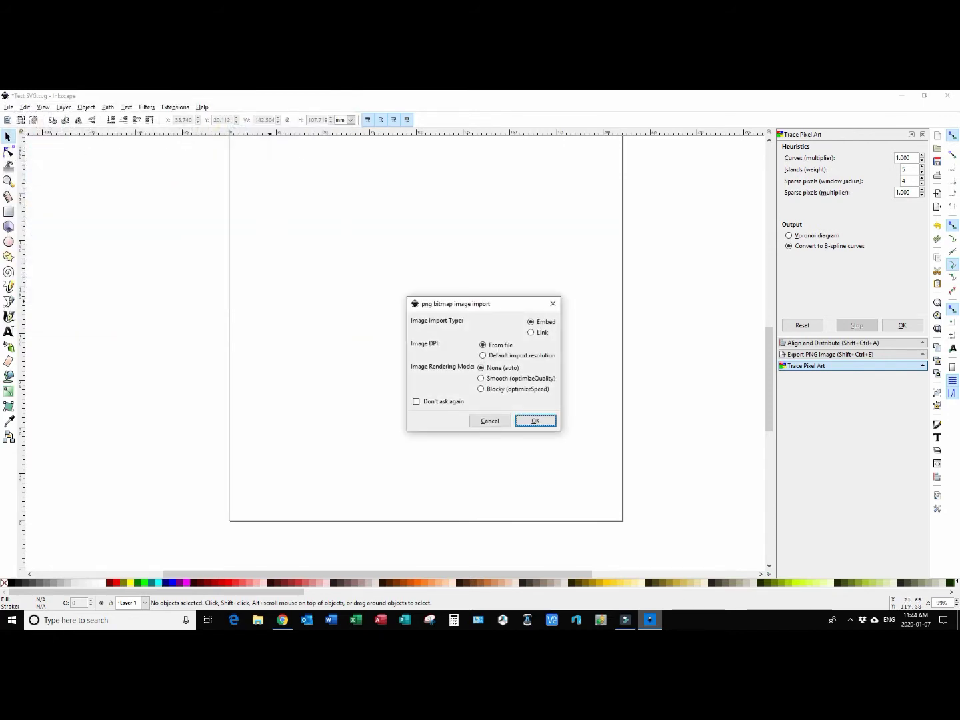
left_click(535, 420)
Enlarge the imported falcon image to about 124 mm square and place it in the lower middle of the page.
left_click_drag(536, 421, 419, 341)
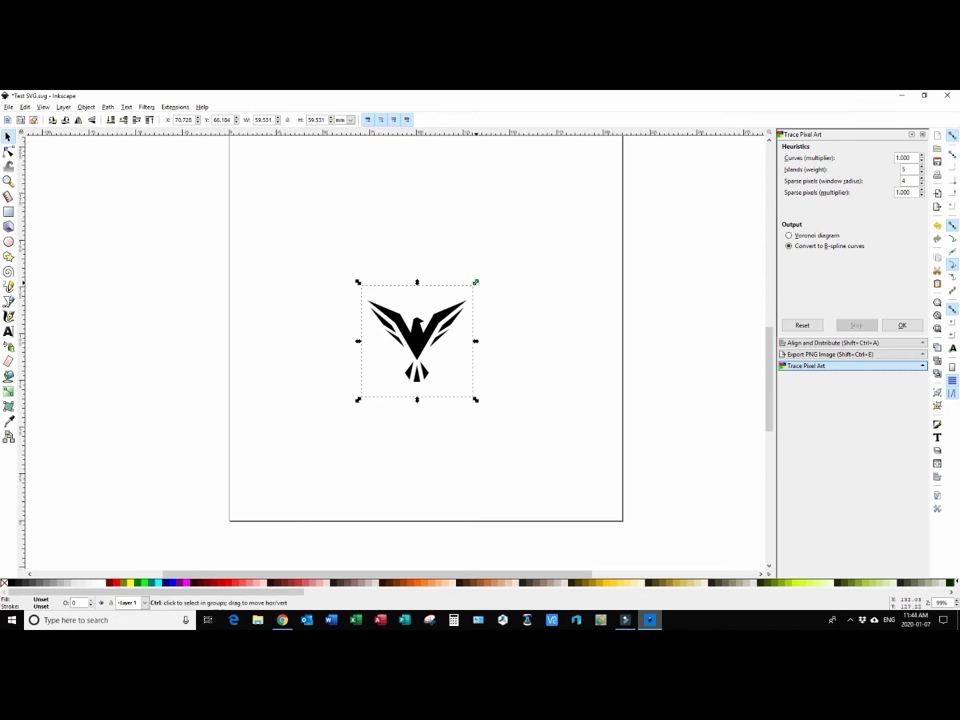
left_click_drag(476, 281, 592, 164)
left_click_drag(477, 267, 411, 371)
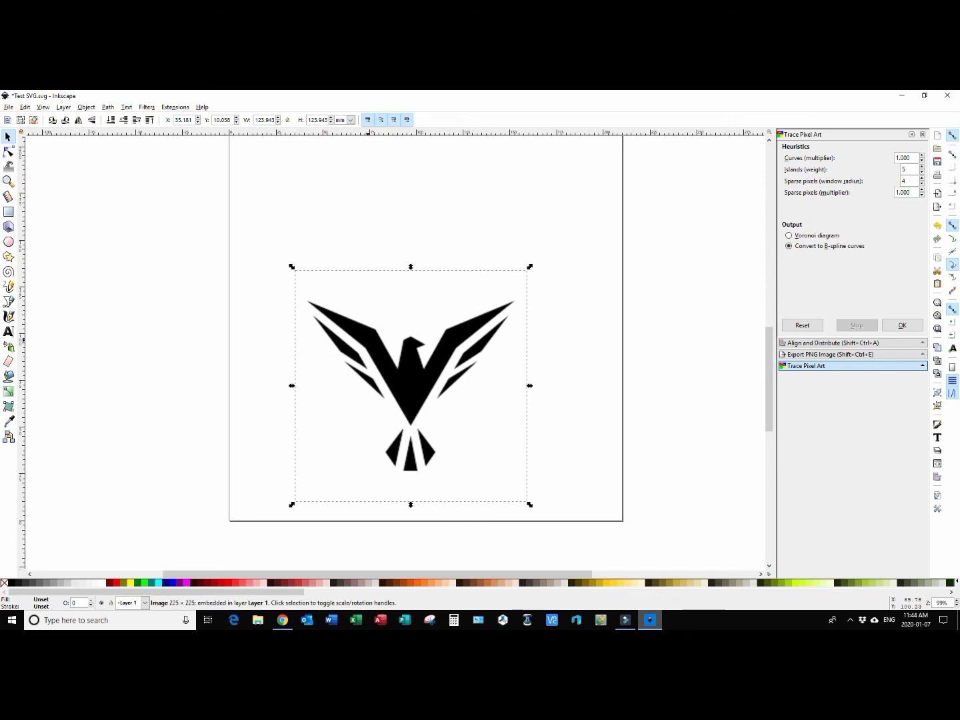
Trace the falcon image into a vector path with Trace Bitmap, using a single-scan brightness cutoff at threshold 0.880.
left_click(107, 106)
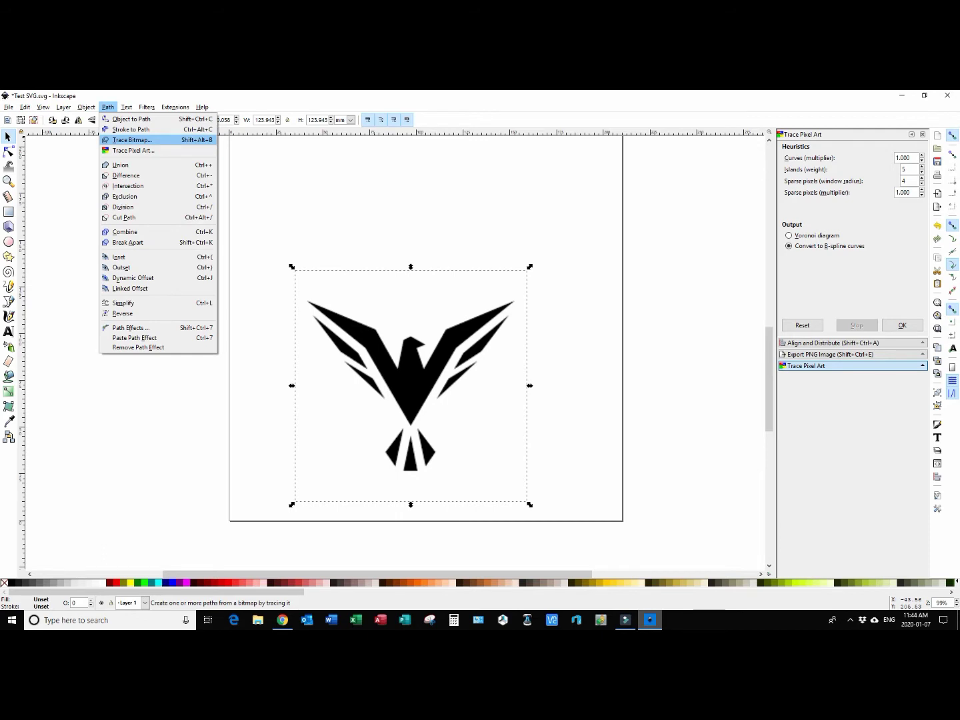
left_click(132, 140)
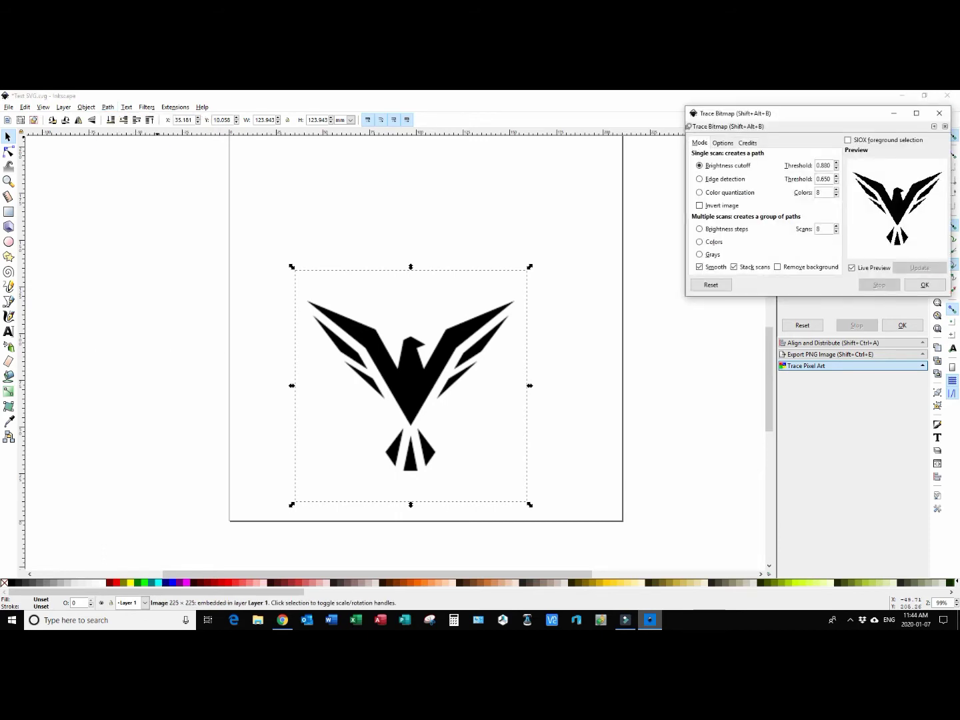
mouse_move(800, 114)
left_mouse_down()
mouse_move(775, 120)
mouse_move(665, 221)
mouse_move(651, 250)
left_mouse_up()
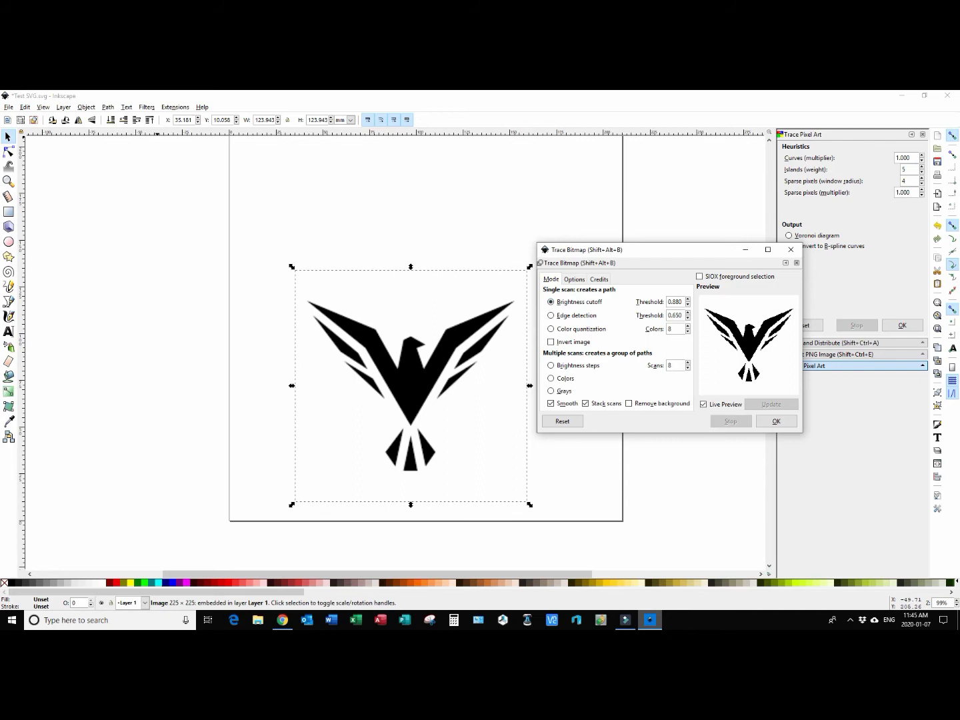
left_click(776, 420)
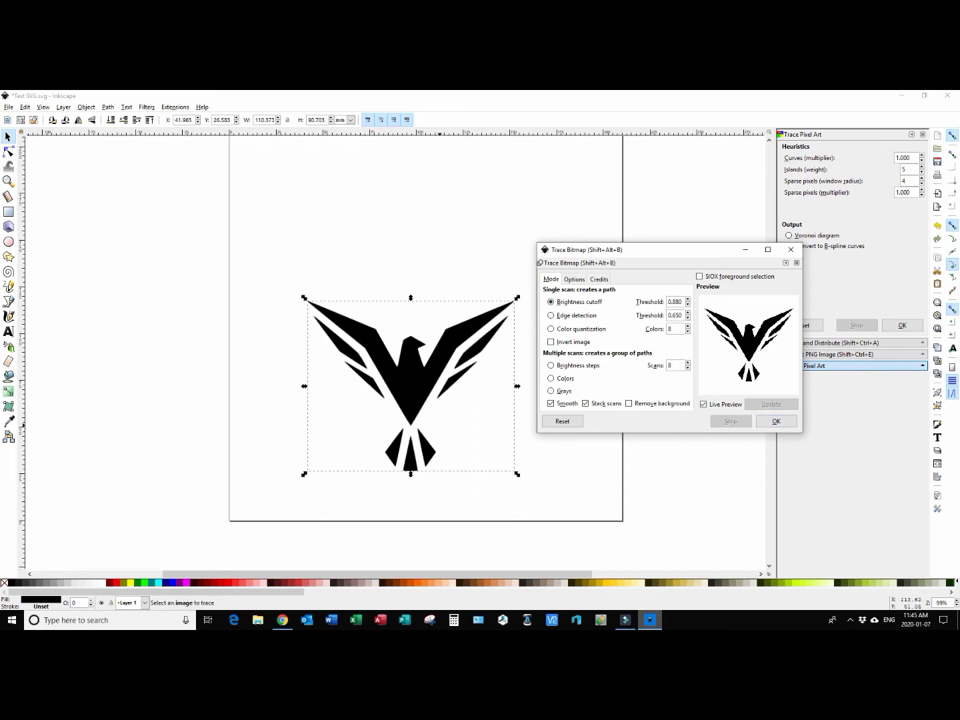
left_click(790, 249)
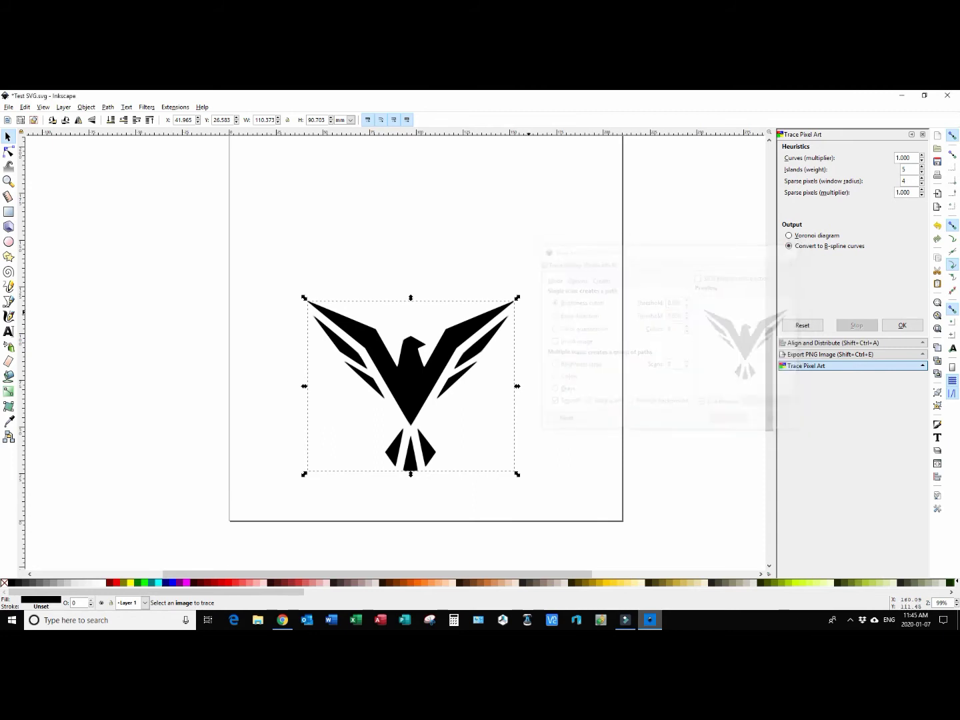
Separate the traced falcon from the original bitmap, delete the bitmap and place the traced path back on the page.
left_click_drag(411, 373, 153, 381)
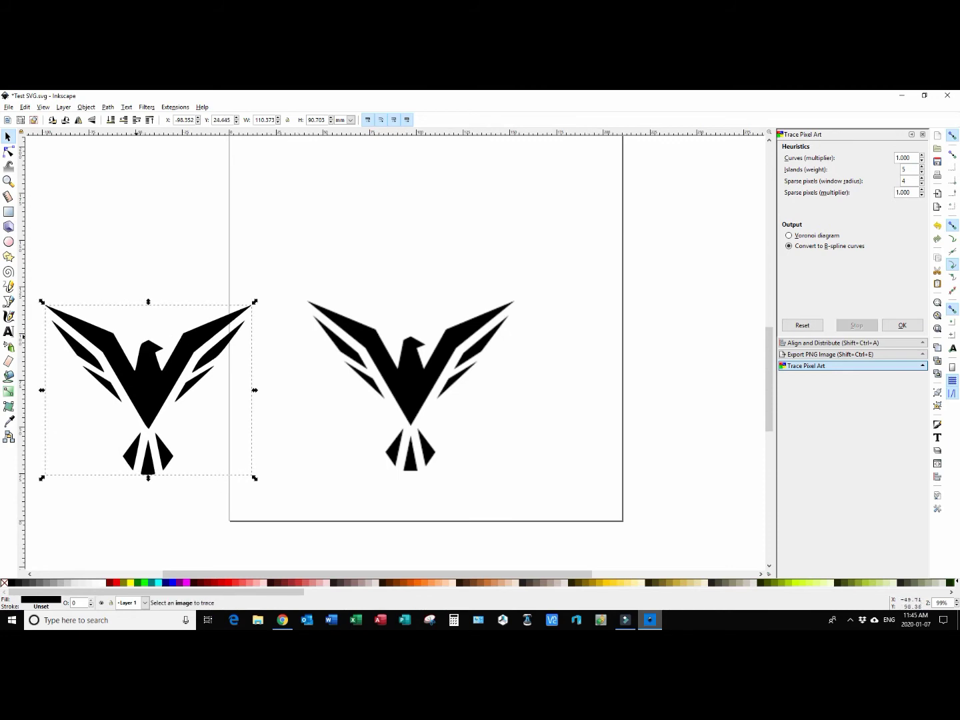
left_click(429, 387)
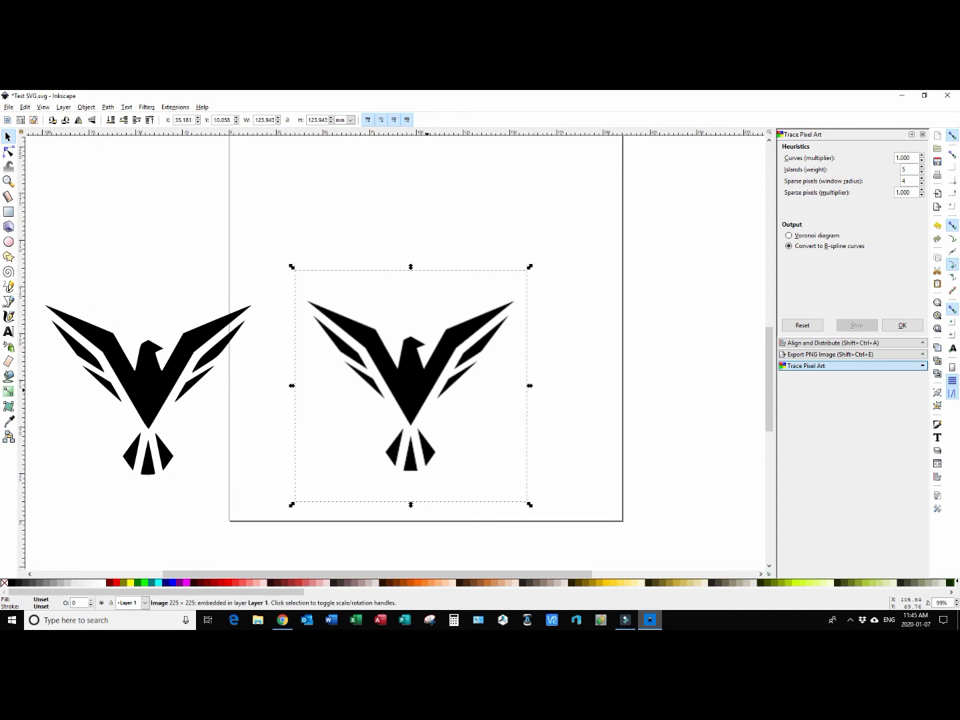
key("Delete")
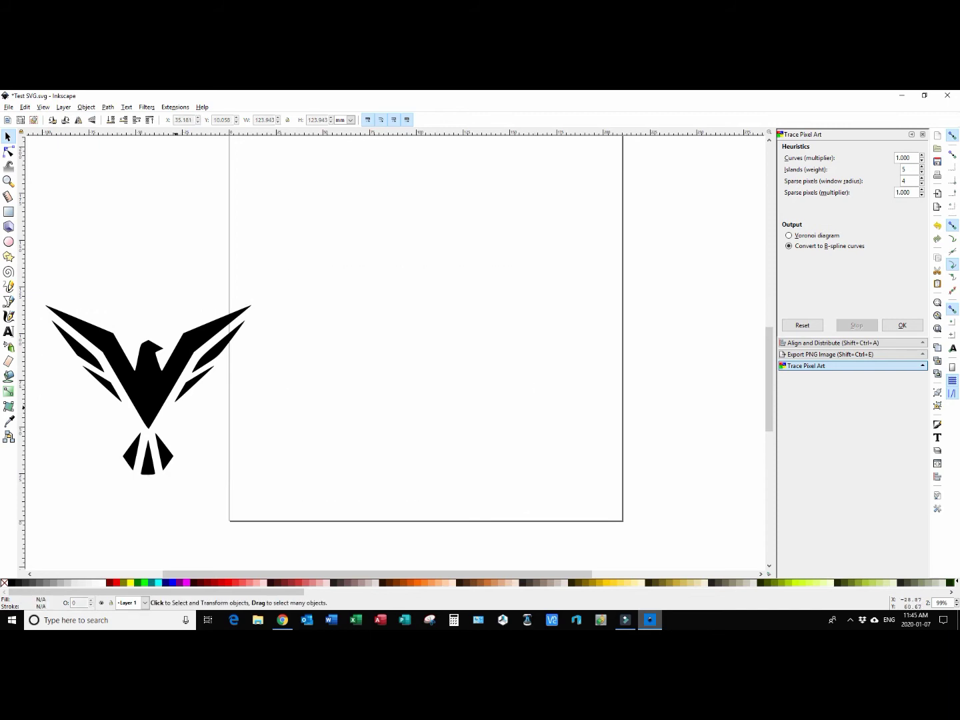
left_click_drag(152, 386, 429, 386)
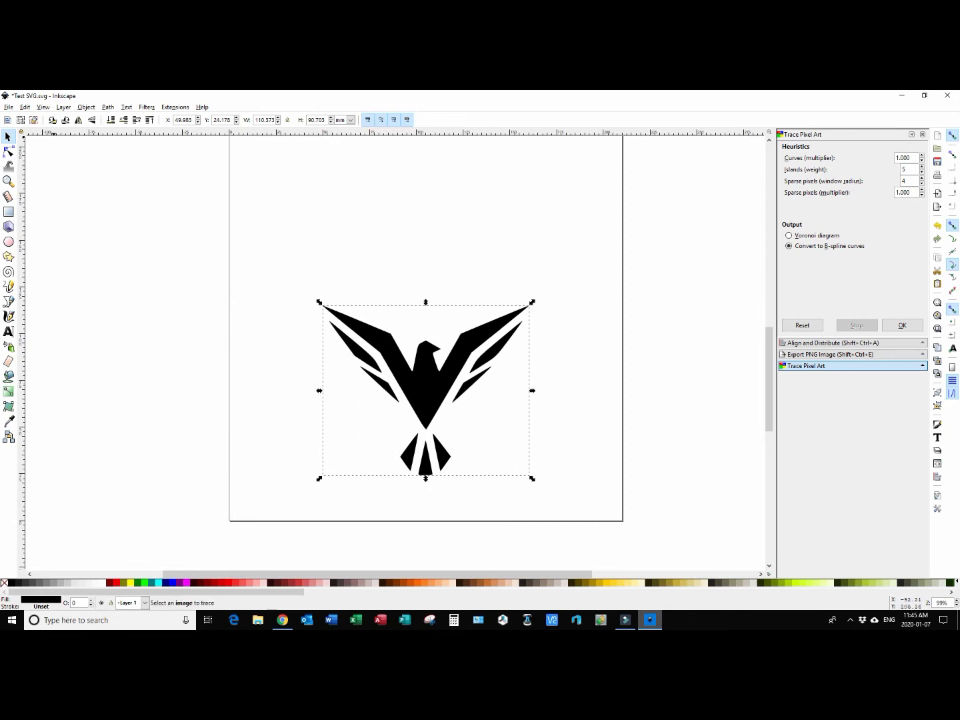
Save the drawing in Downloads as Plain SVG named "Test SVG", replacing the existing file, and minimize Inkscape.
left_click(8, 106)
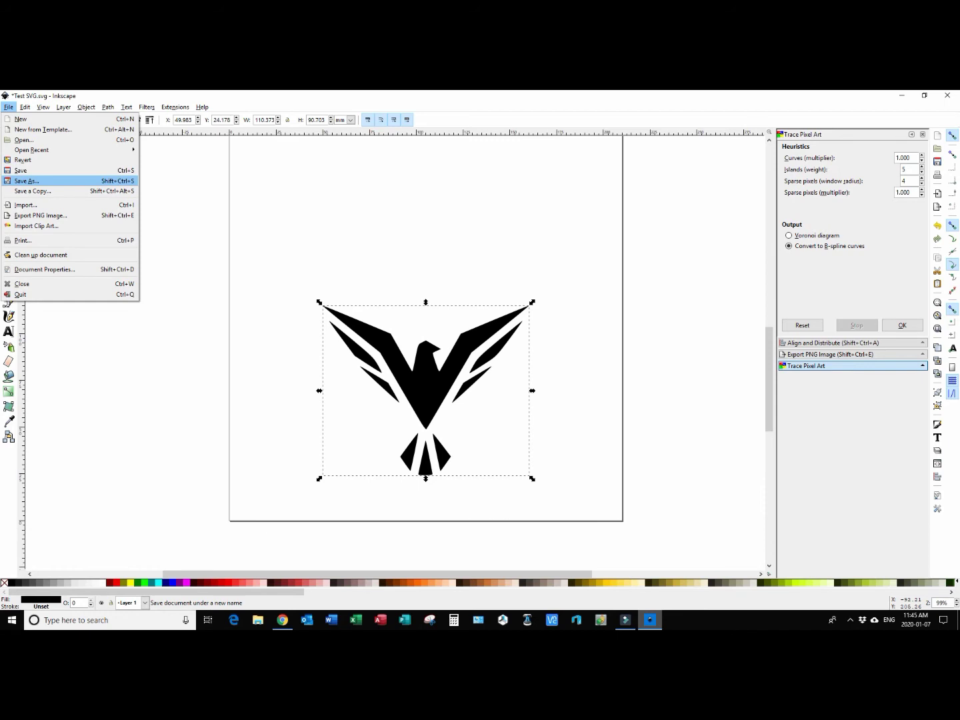
left_click(26, 181)
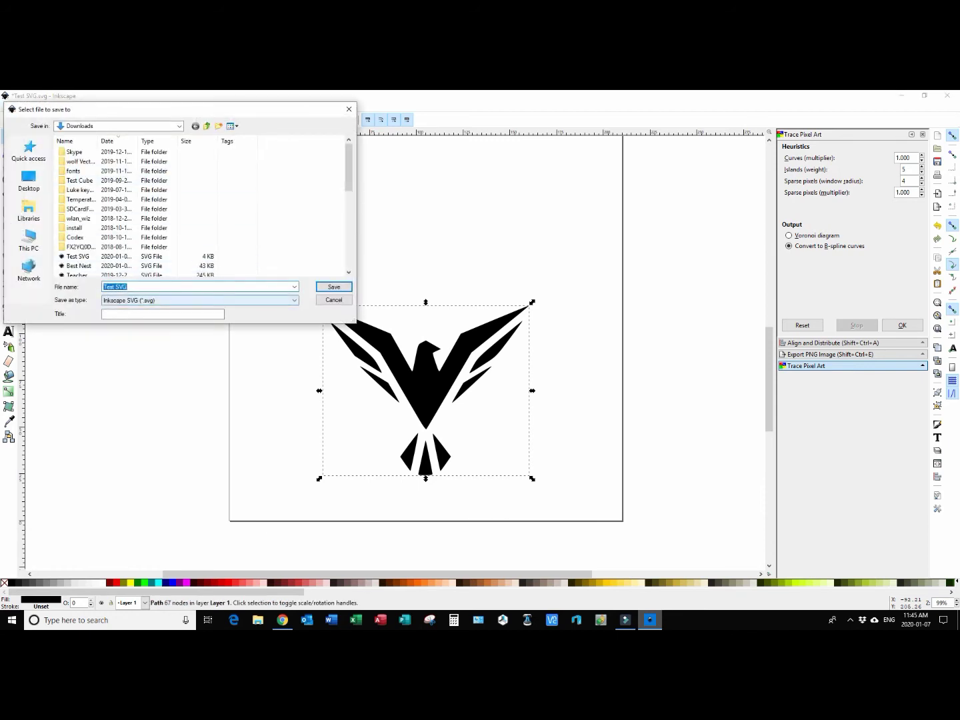
left_click(294, 300)
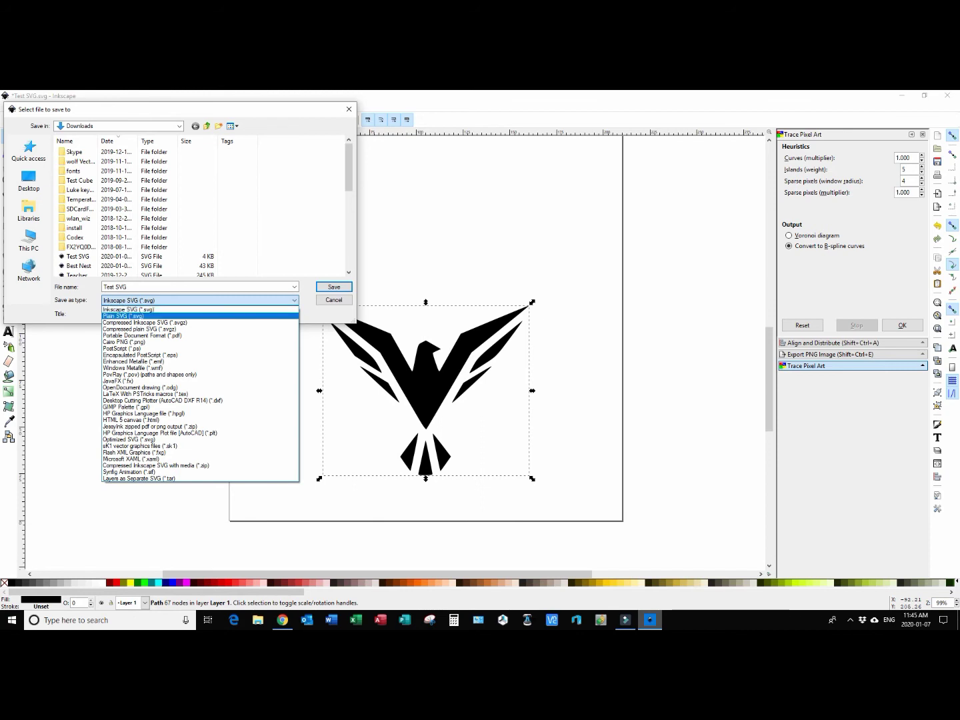
left_click(166, 315)
left_click(81, 257)
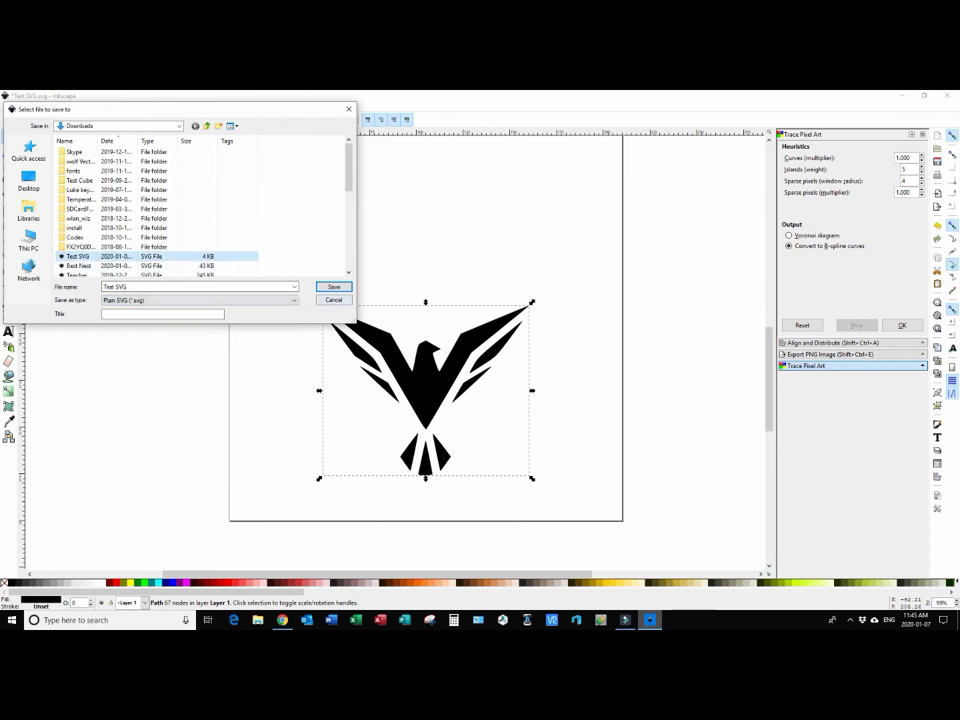
left_click(332, 286)
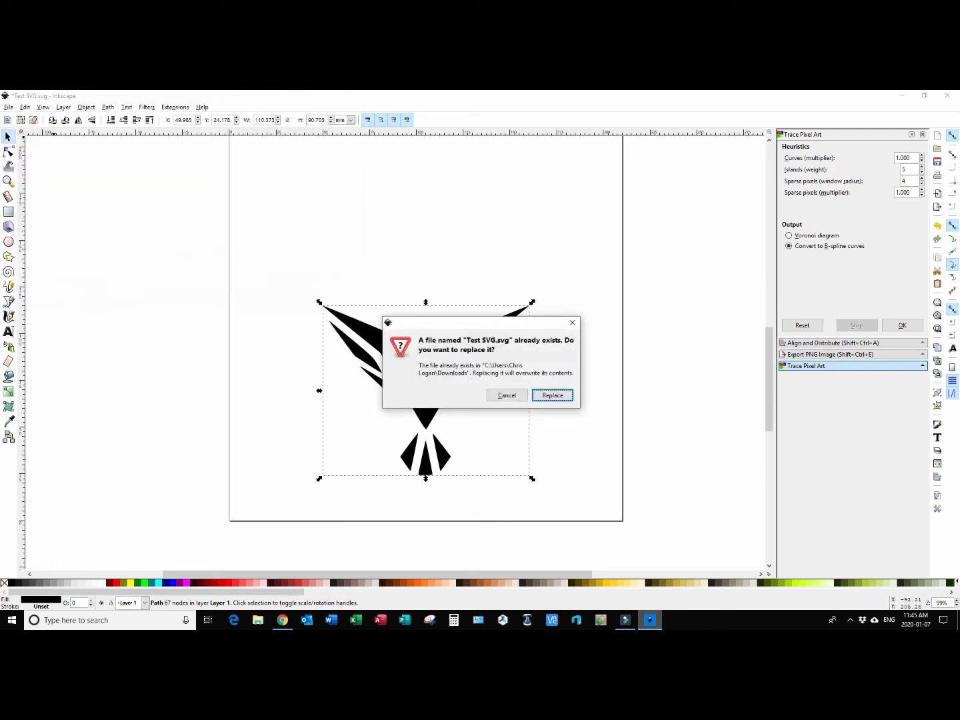
key("Return")
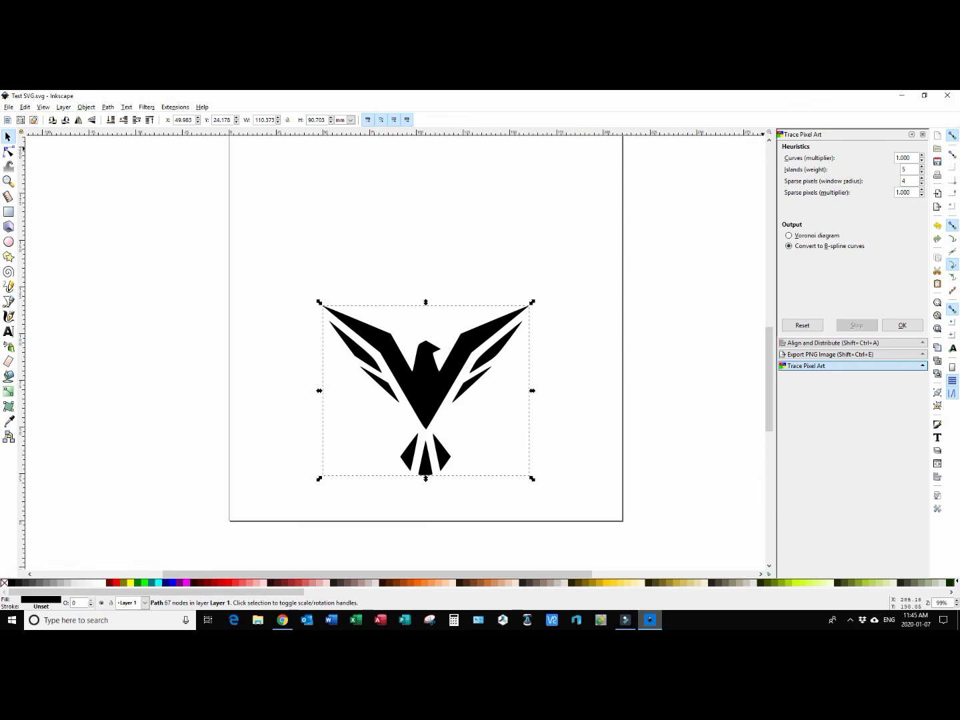
left_click(901, 95)
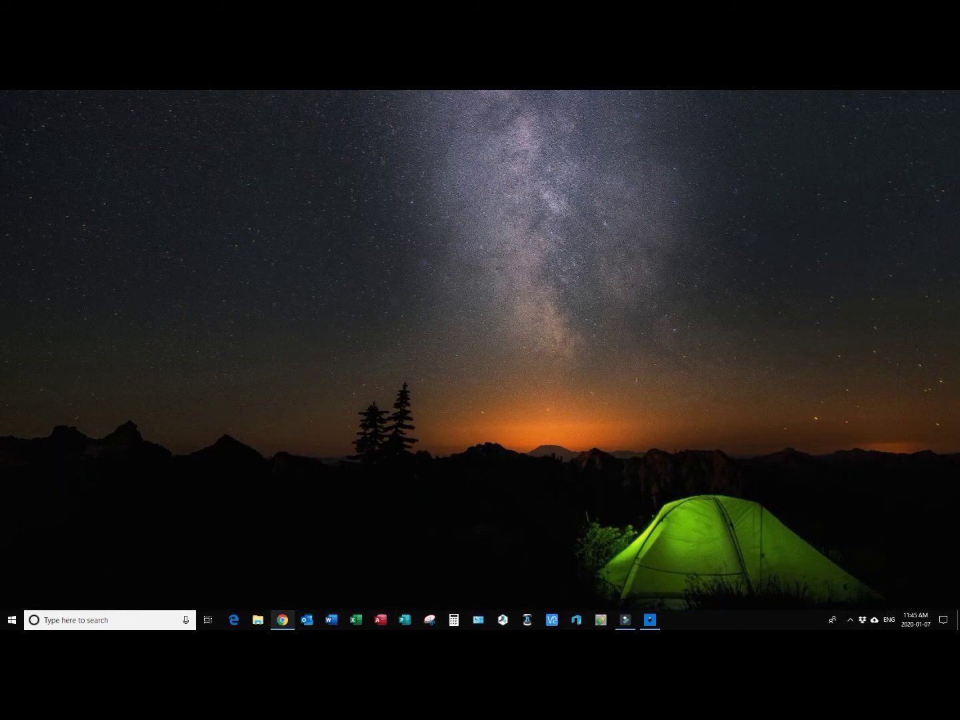
Switch to the Tinkercad design open in Chrome and delete the existing falcon shape from the workplane.
left_click(282, 621)
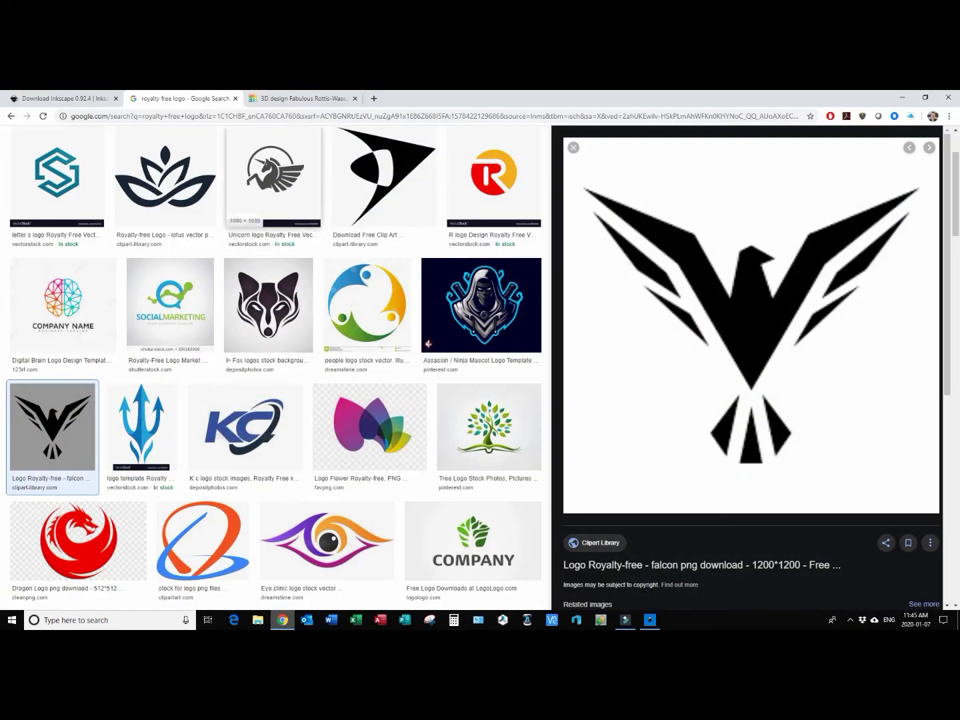
left_click(300, 99)
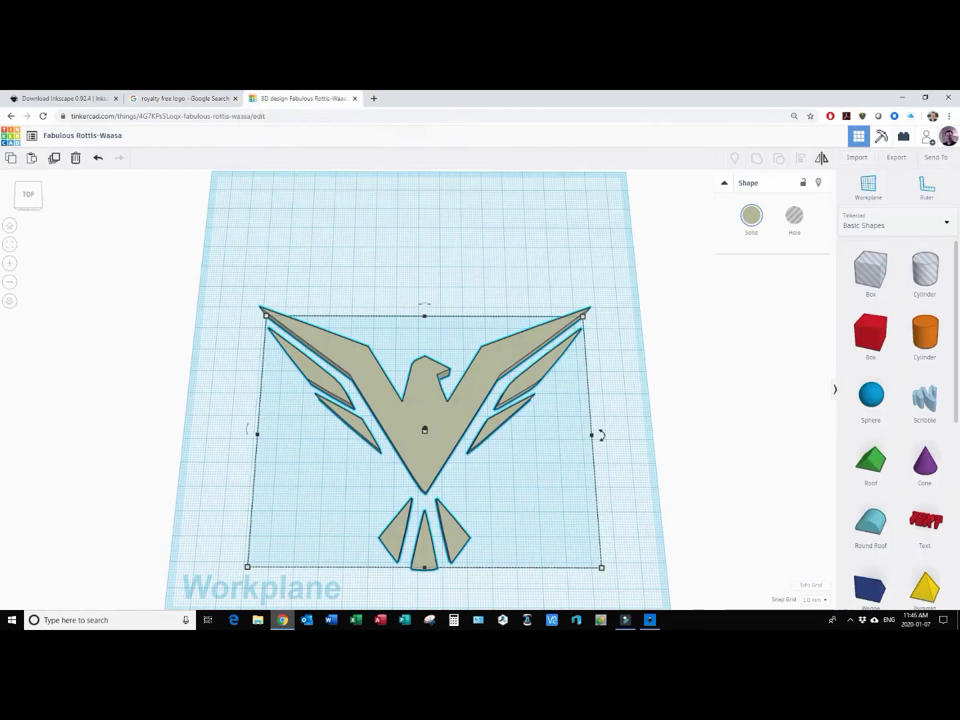
key("Delete")
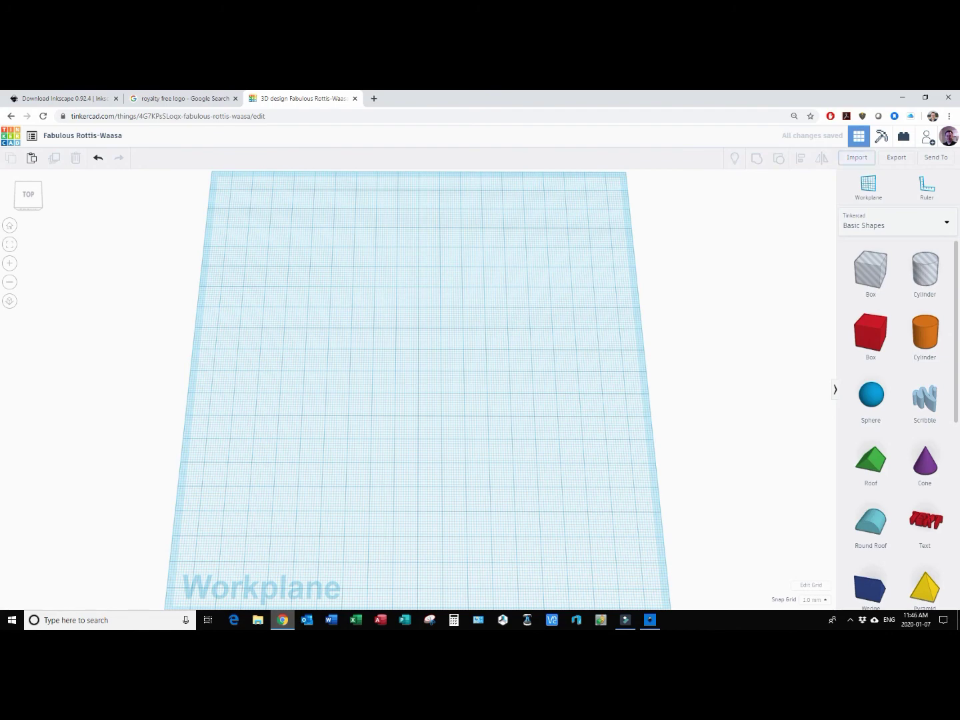
Import the "Test SVG" file from Downloads onto the empty workplane as a 3D shape.
left_click(856, 157)
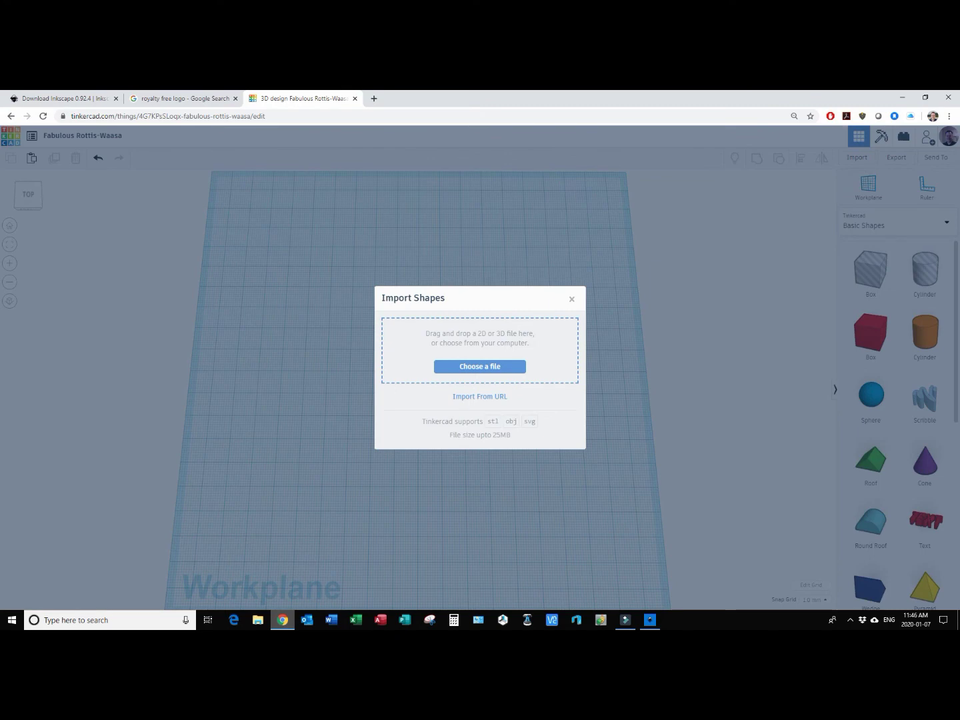
left_click(480, 366)
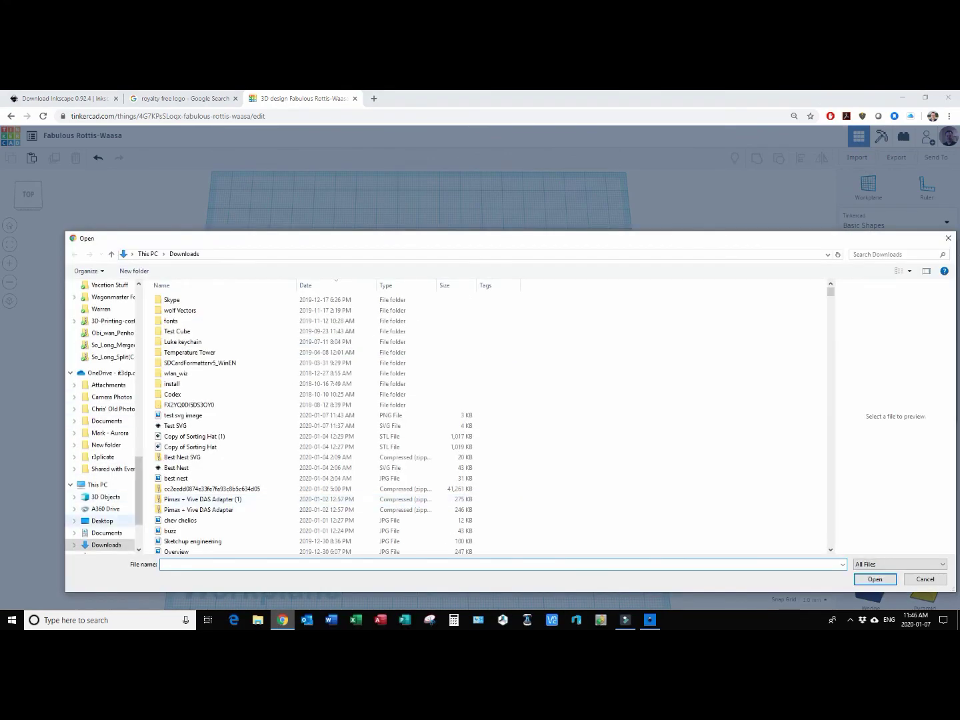
left_click(176, 427)
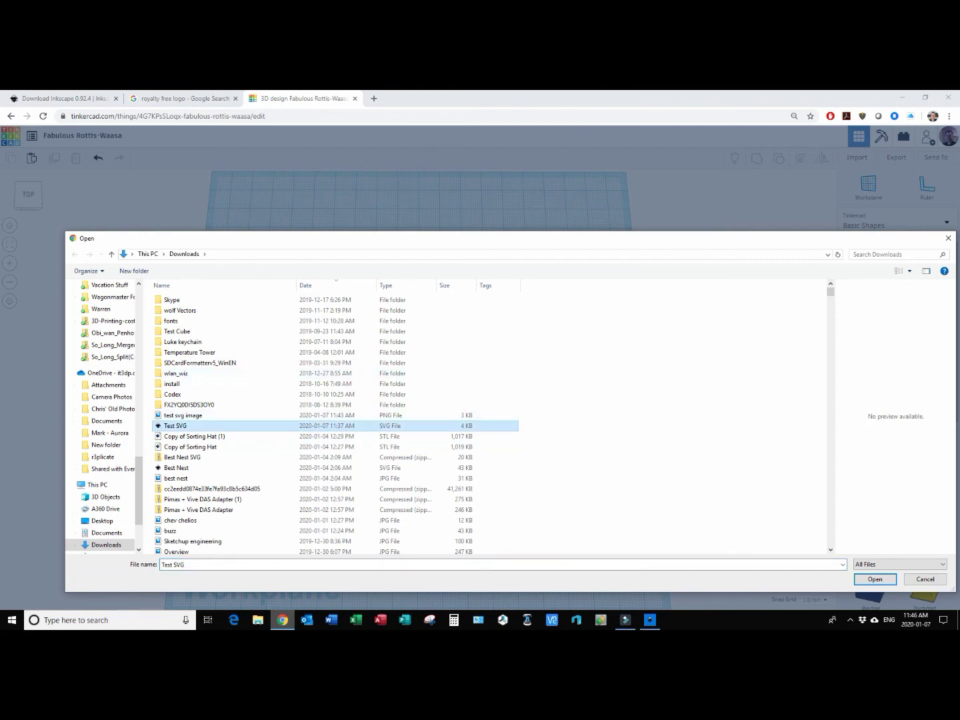
left_click(874, 579)
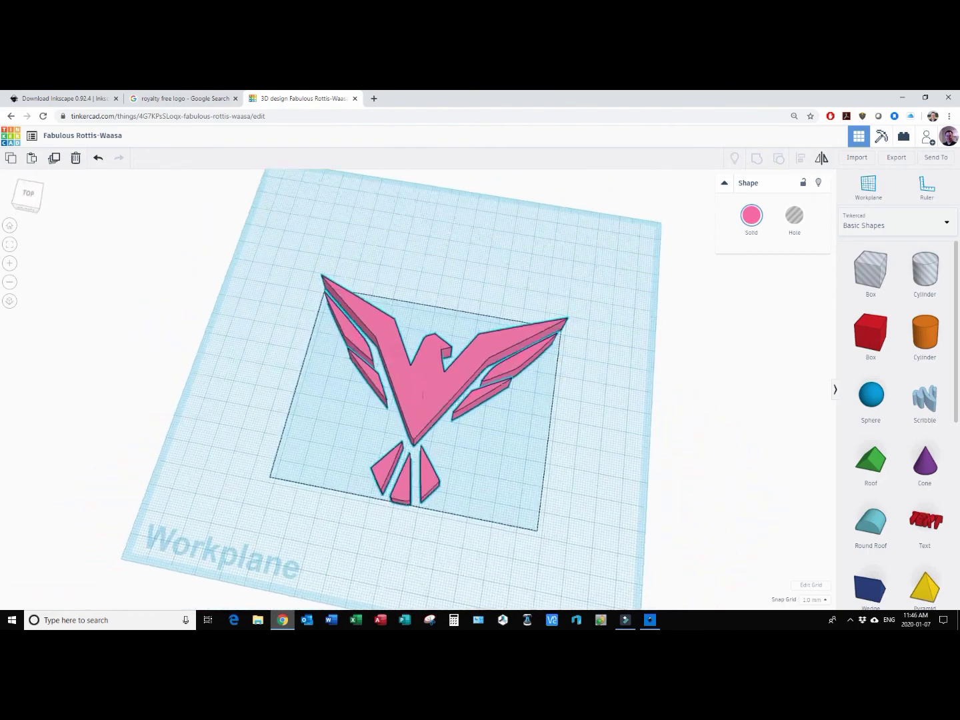
scroll(424, 393, "up", 4)
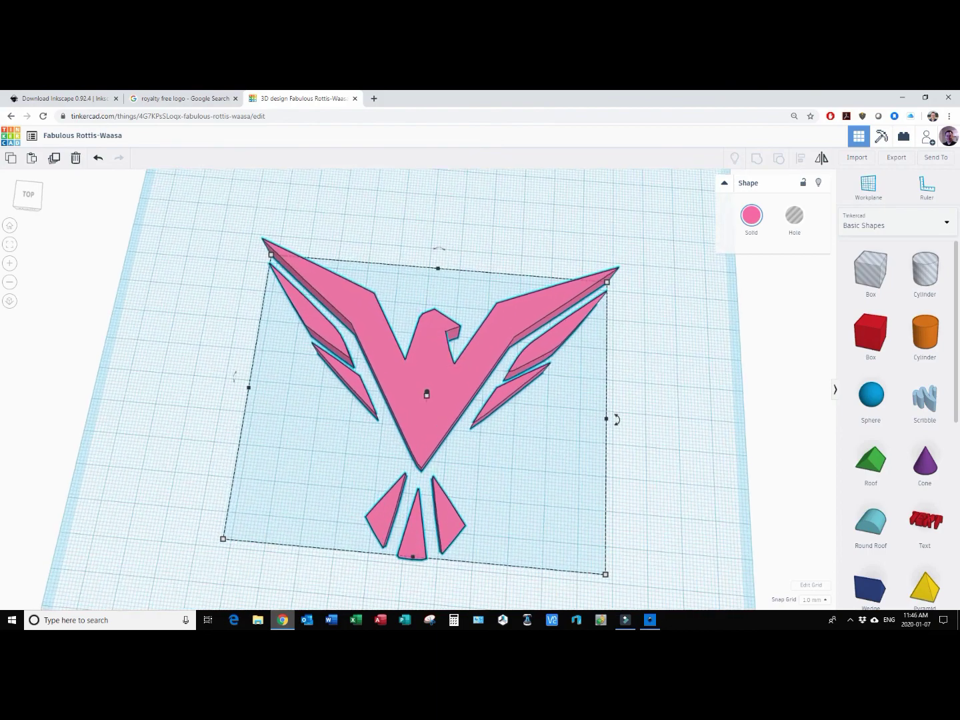